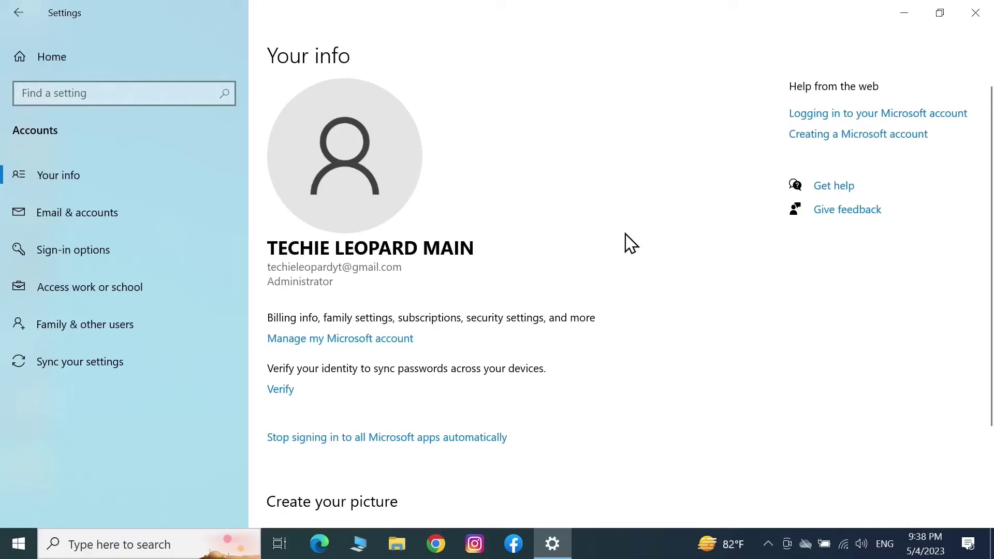
Check Windows Hello Fingerprint in Sign-in options, which reports no compatible fingerprint scanner
left_click(111, 267)
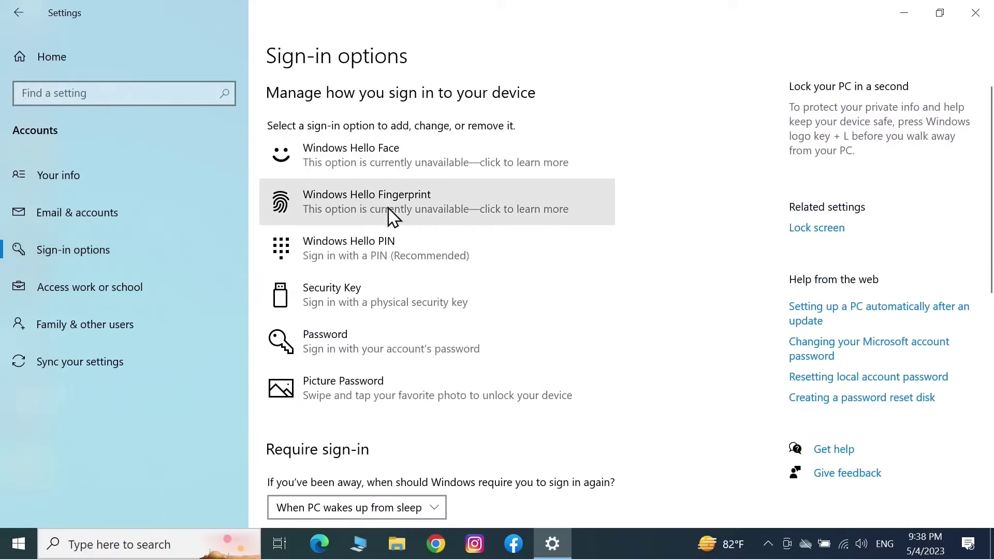
left_click(420, 204)
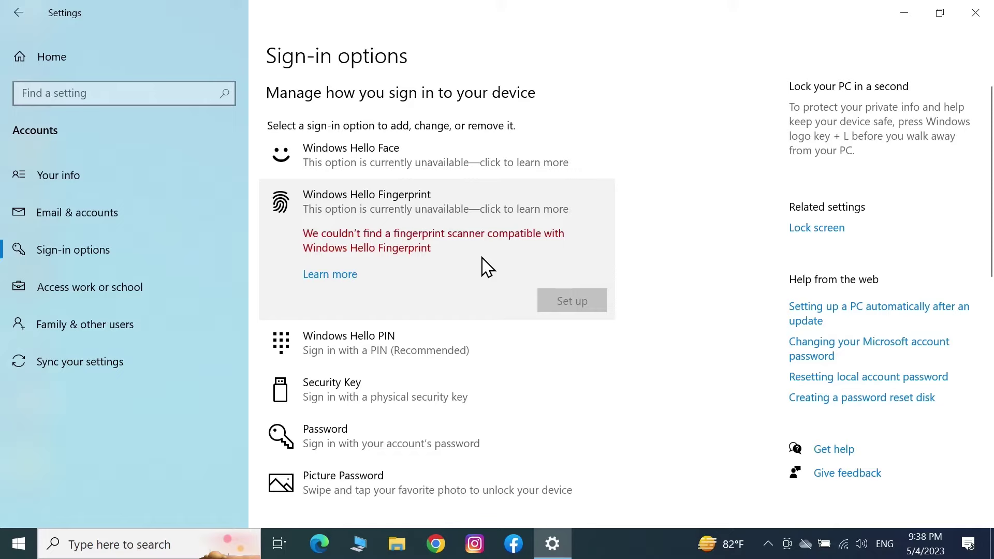
Close Settings and launch the Services console as administrator from a 'services' search
left_click(975, 13)
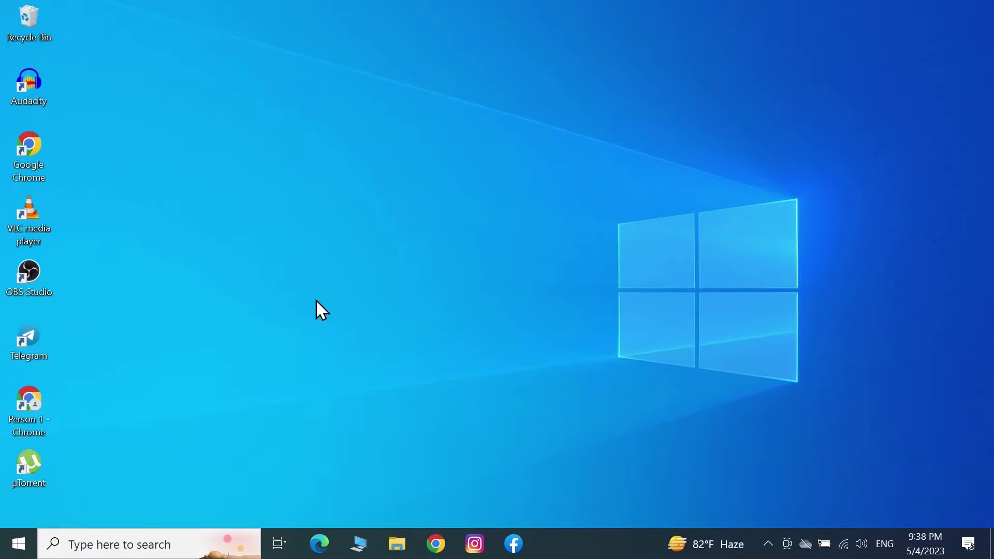
left_click(92, 538)
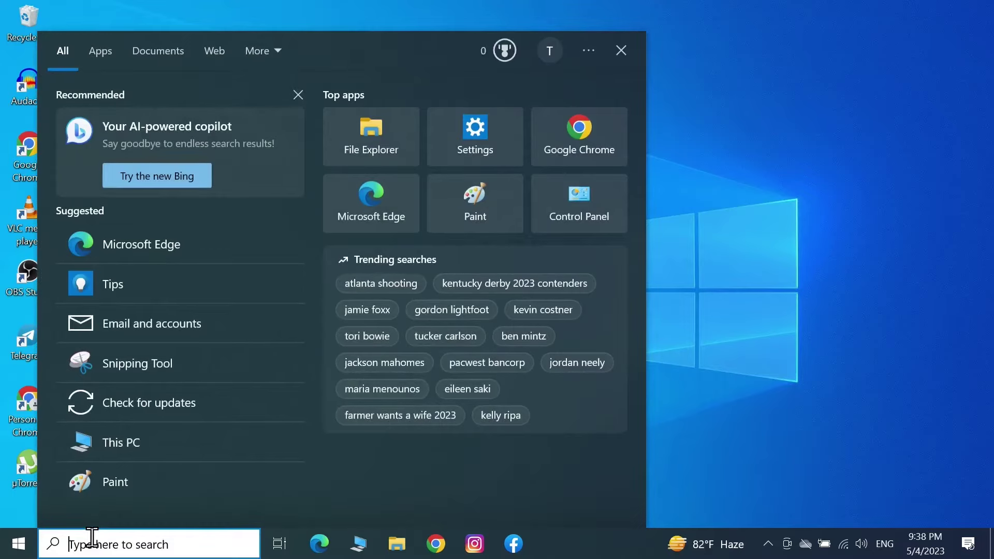
type("services")
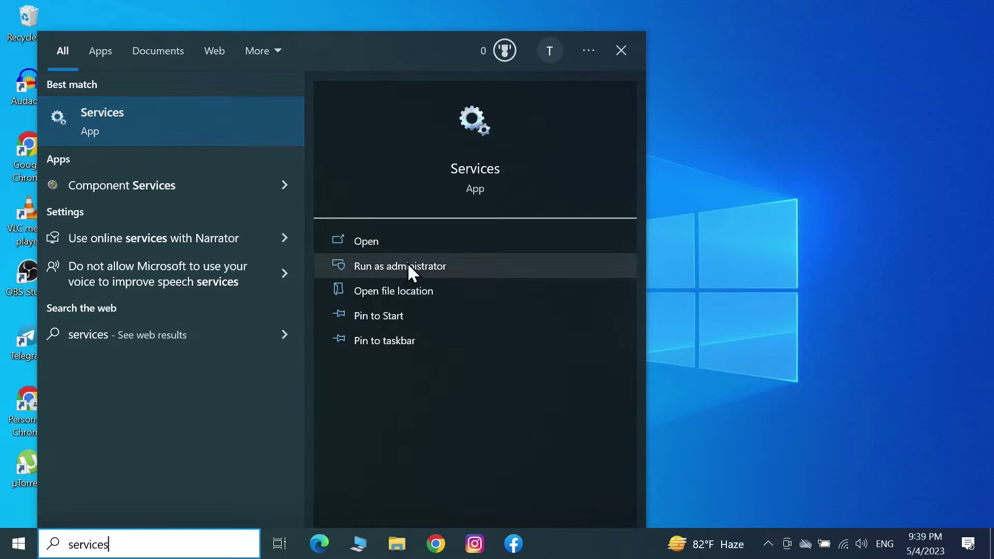
left_click(390, 265)
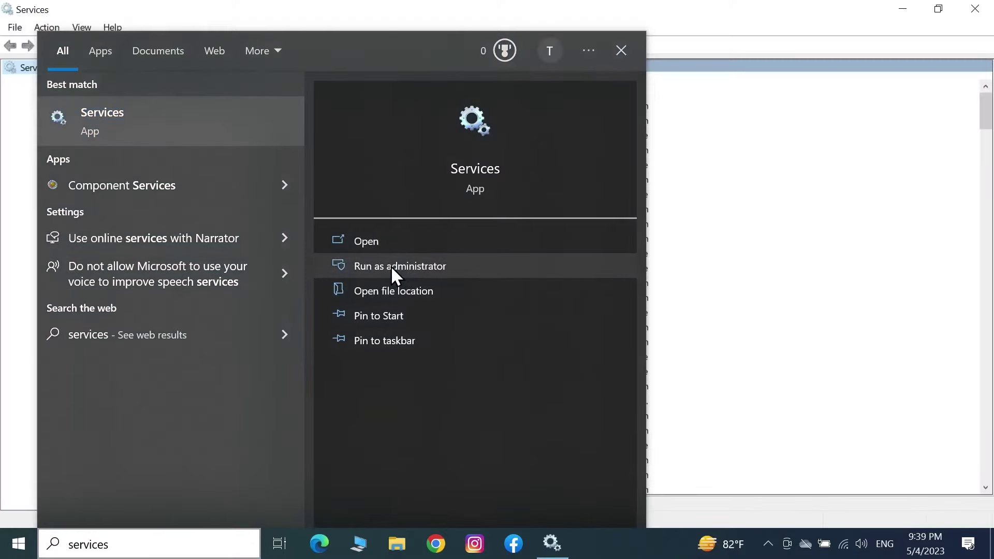
left_click(750, 24)
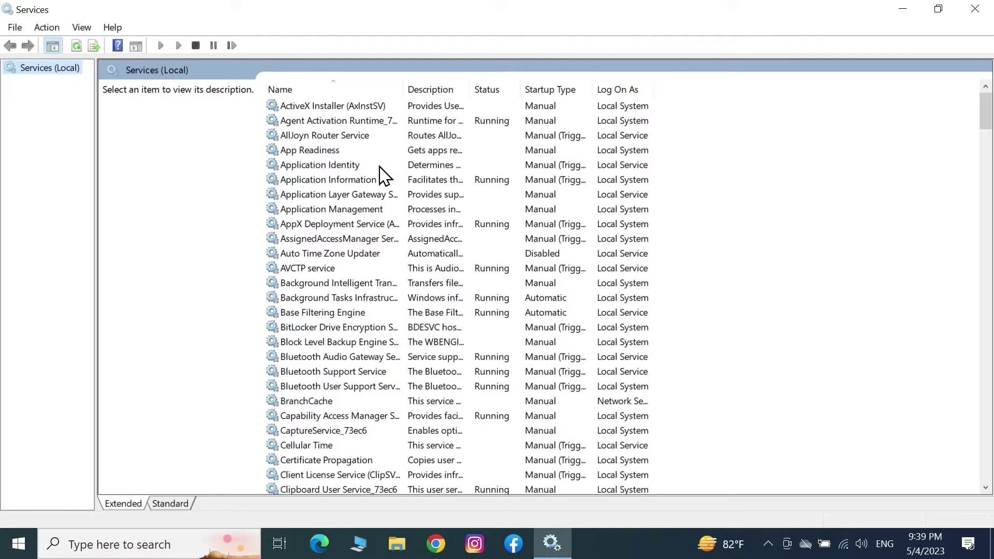
Select Windows Biometric Service in the Services list, jumping to the W entries
left_click(333, 170)
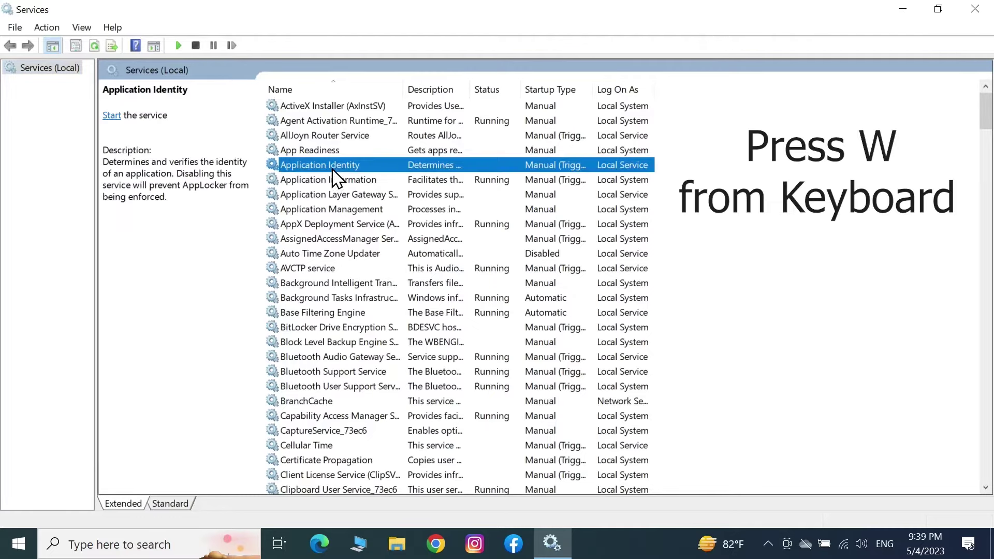
key("w")
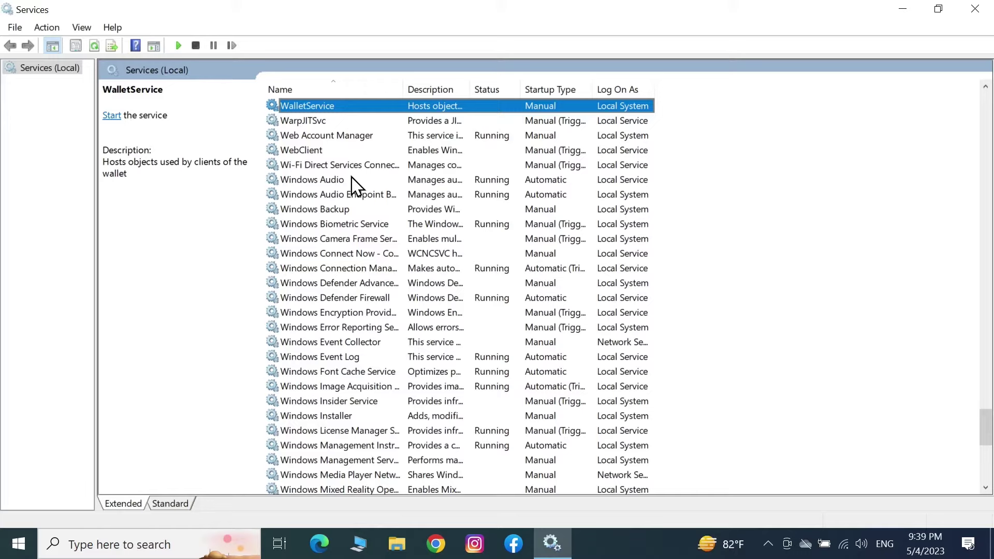
left_click(341, 226)
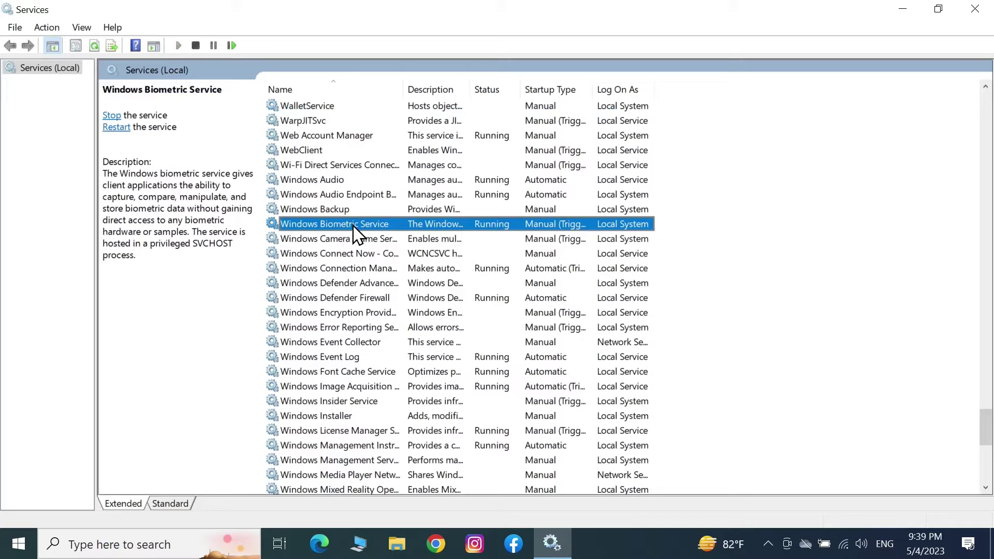
Change Windows Biometric Service's startup type from Manual to Automatic and apply it
double_click(353, 226)
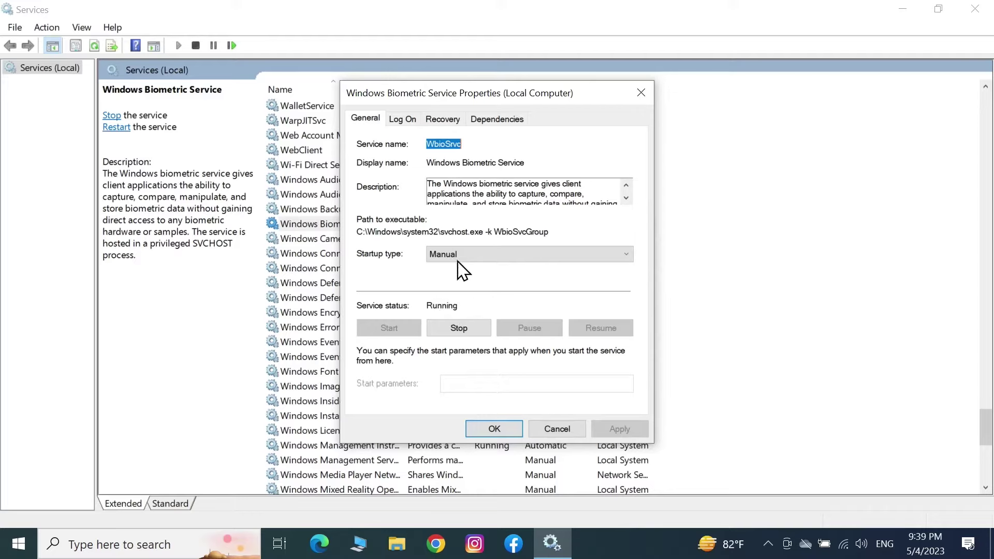
left_click(493, 255)
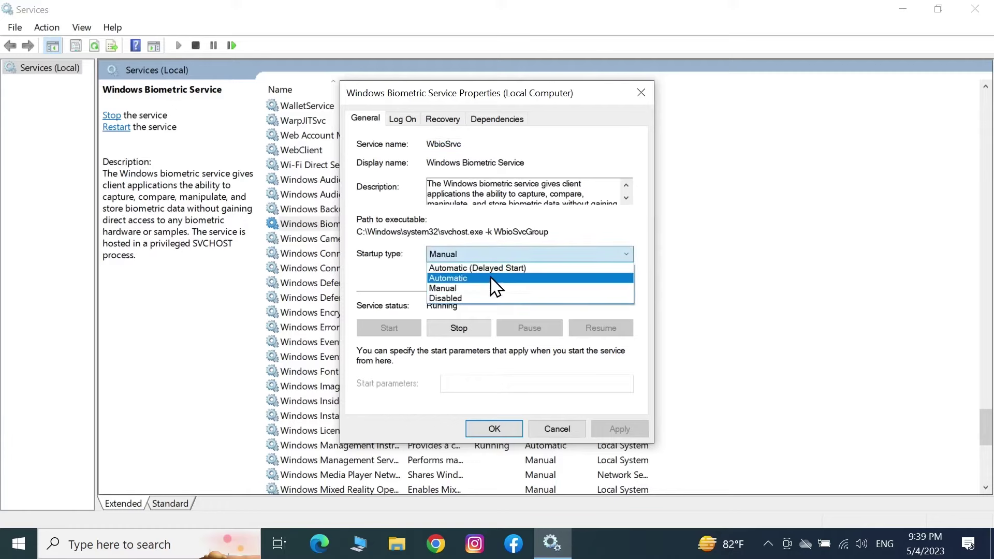
left_click(495, 279)
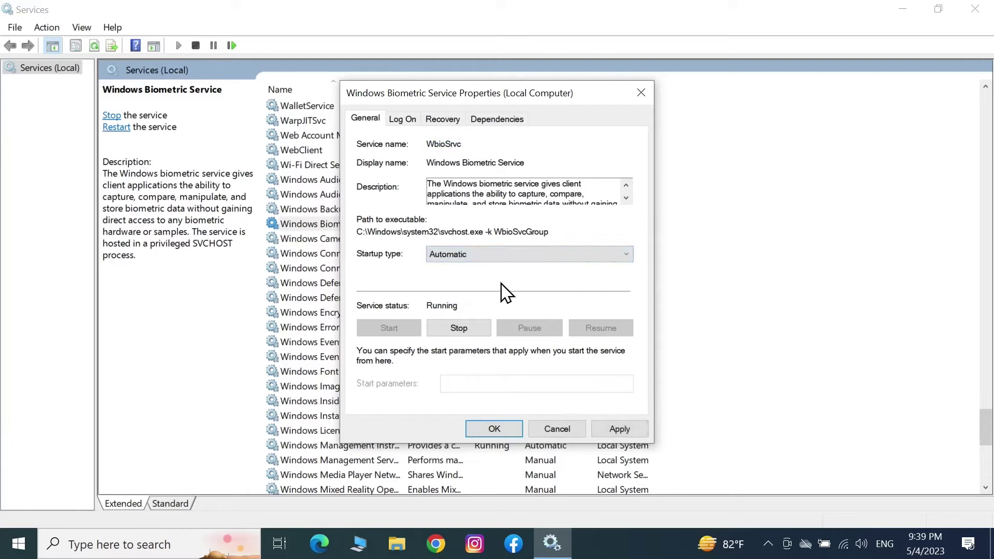
left_click(615, 428)
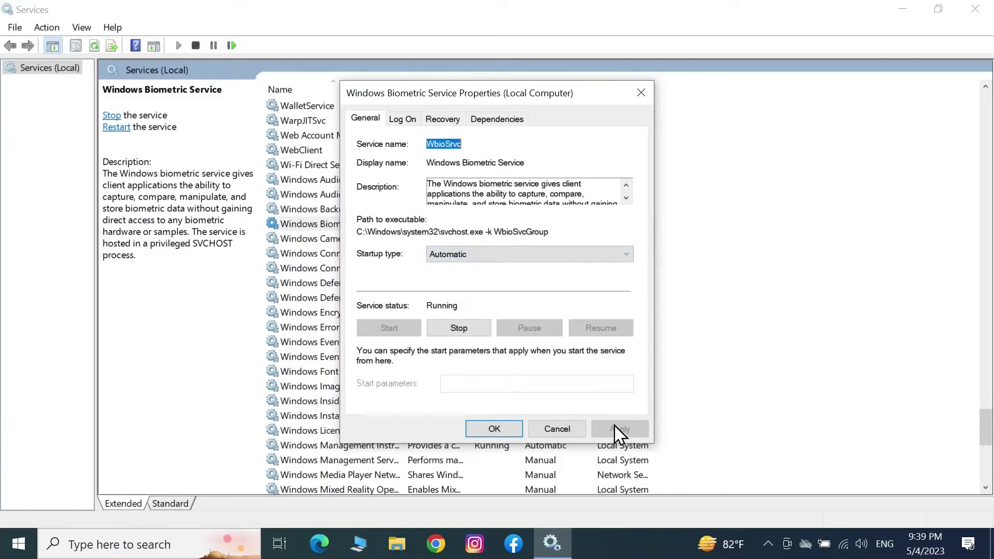
left_click(504, 431)
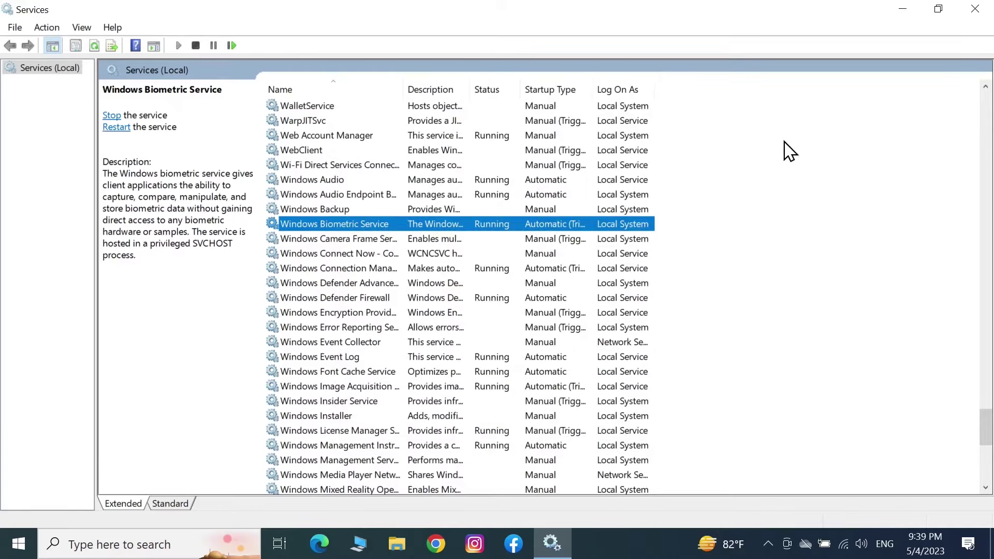
Close Services and open the Run dialog through a 'run' search
left_click(975, 9)
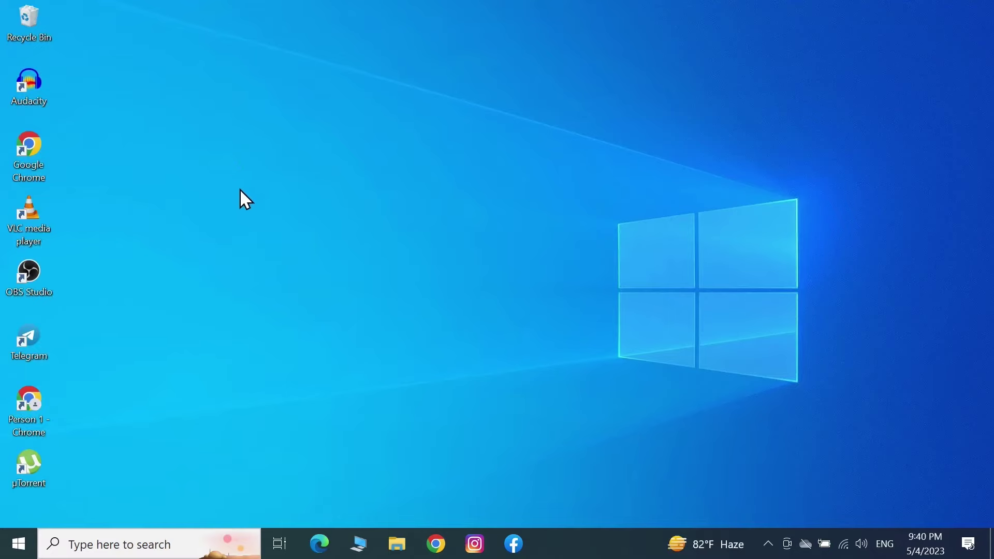
left_click(97, 543)
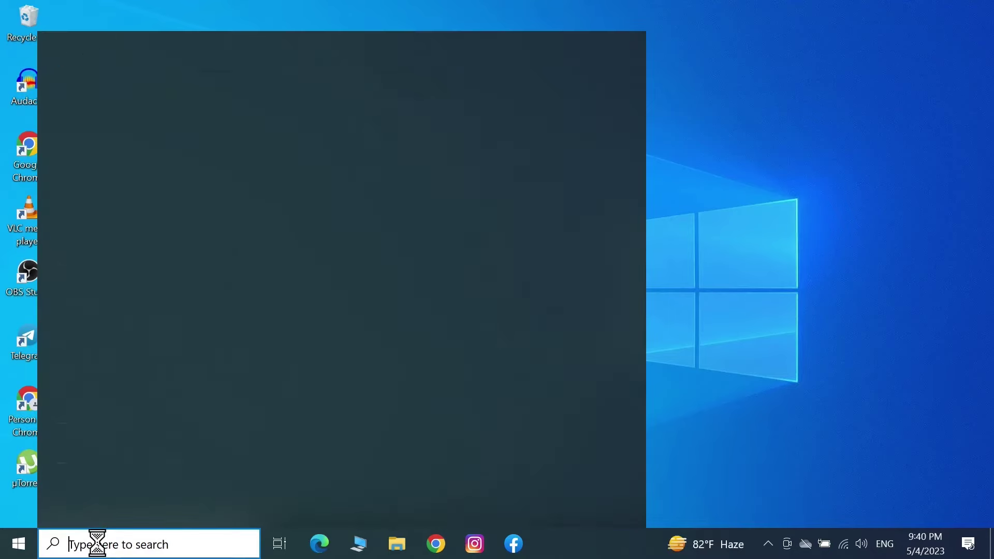
type("run")
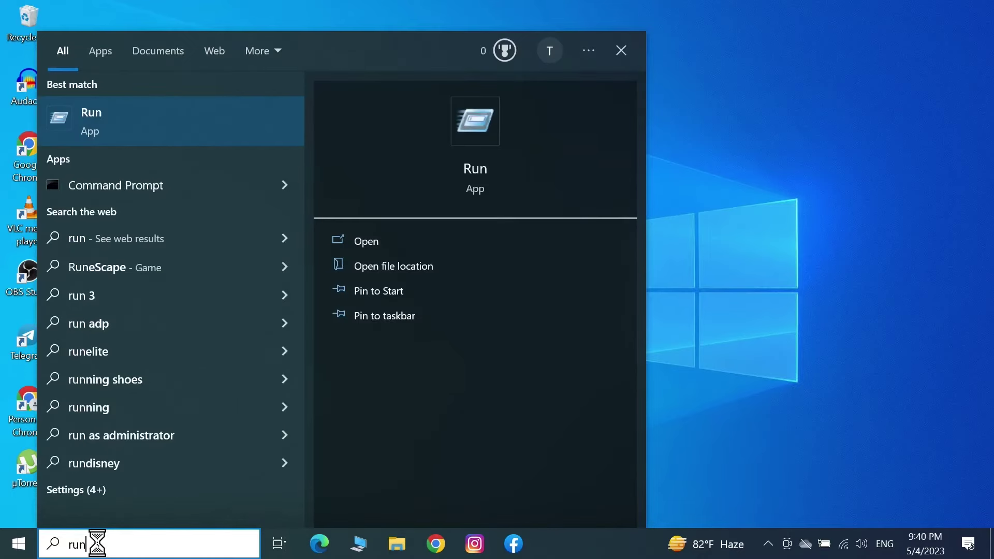
key("Return")
Replace the Run dialog's Open box text with gpedit.msc
left_click(182, 446)
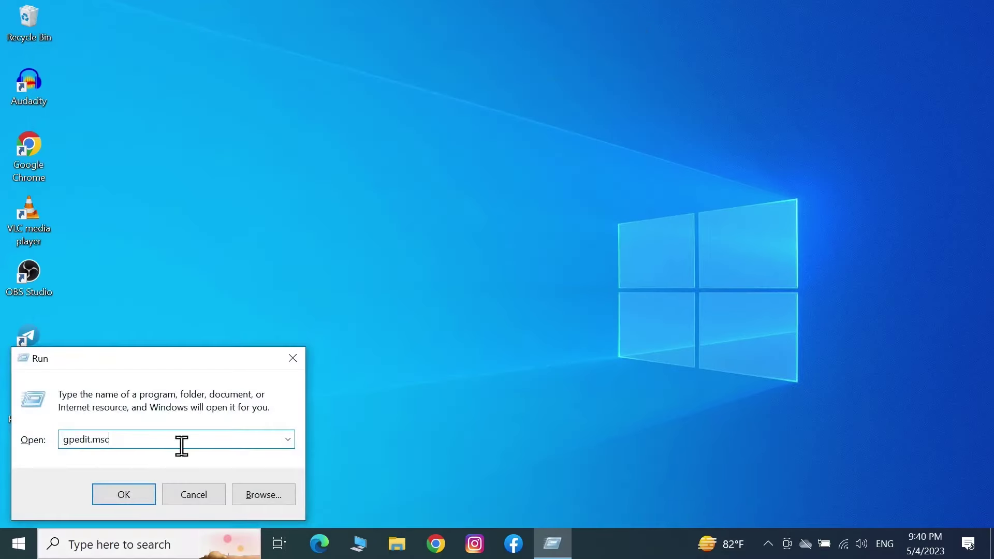
key("BackSpace")
key("BackSpace")
key("BackSpace")
key("BackSpace")
key("BackSpace")
key("BackSpace")
key("BackSpace")
key("BackSpace")
key("BackSpace")
key("BackSpace")
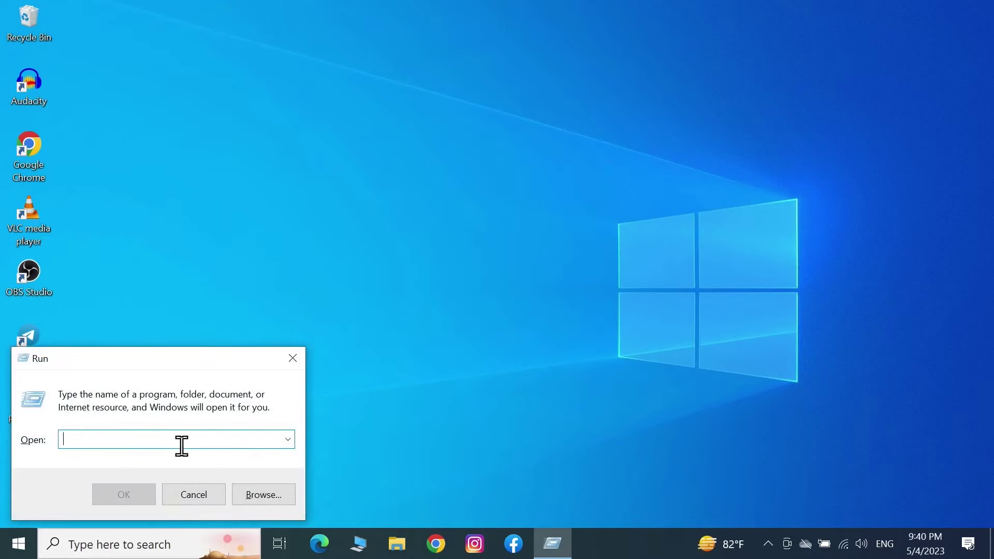
type("gped")
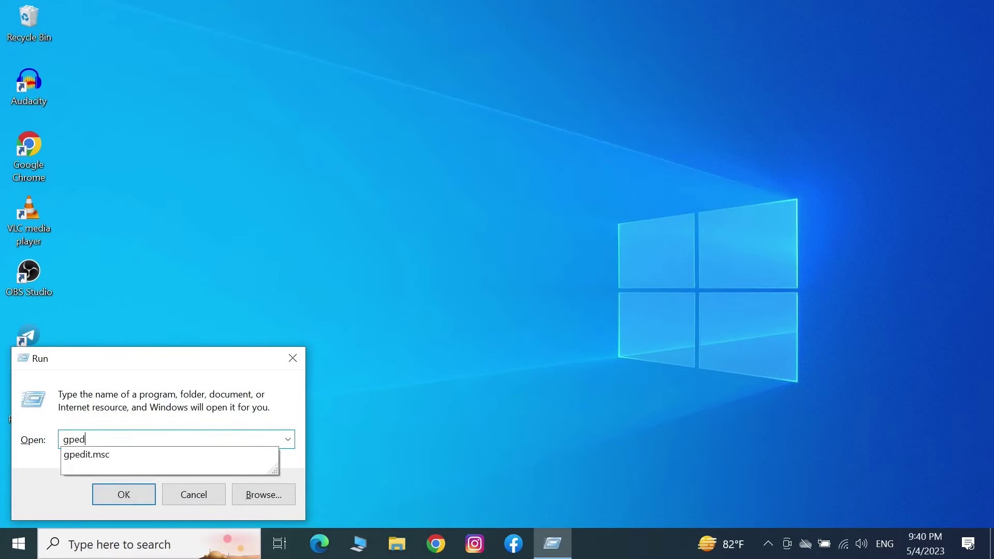
type("it.msc")
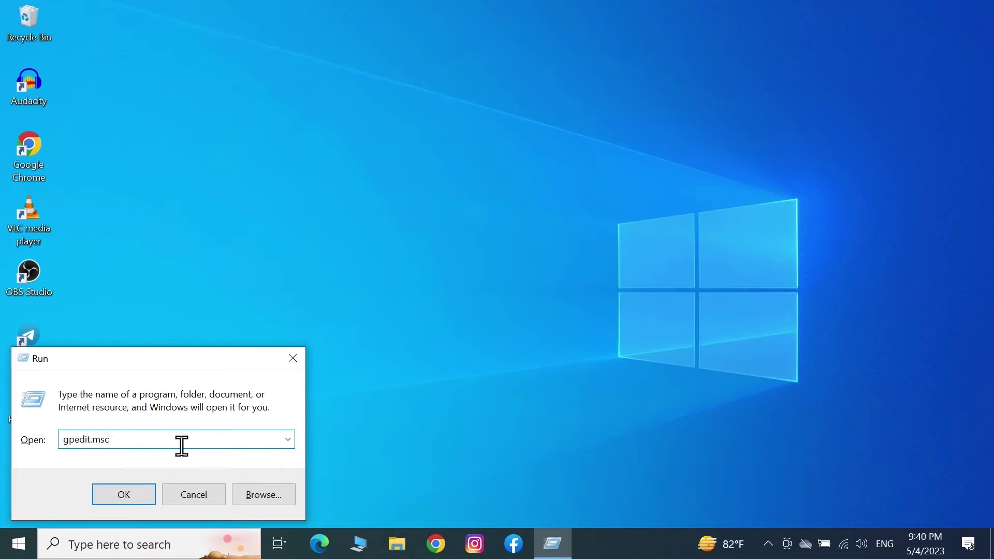
Launch gpedit.msc and navigate to Administrative Templates > Windows Components > Biometrics
left_click(146, 492)
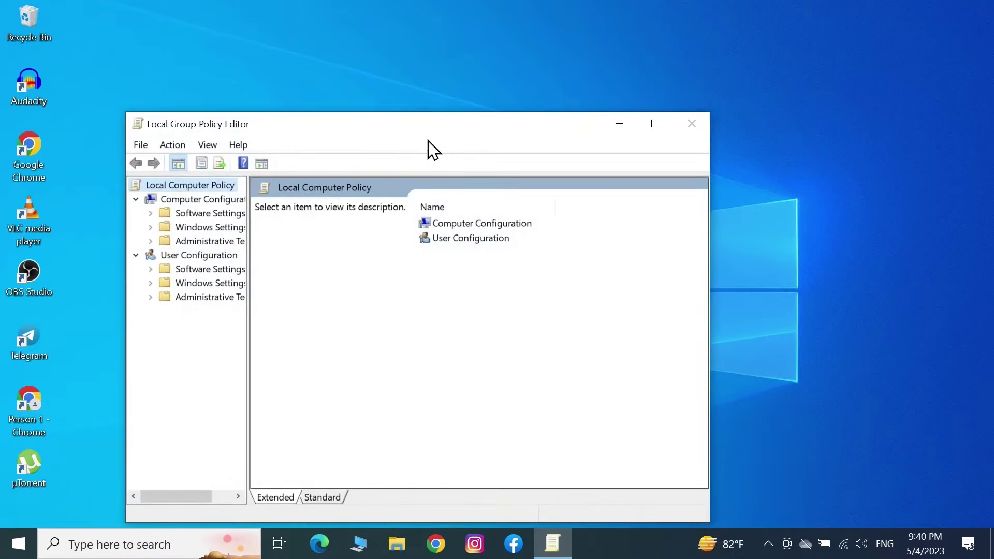
left_click_drag(432, 128, 476, 51)
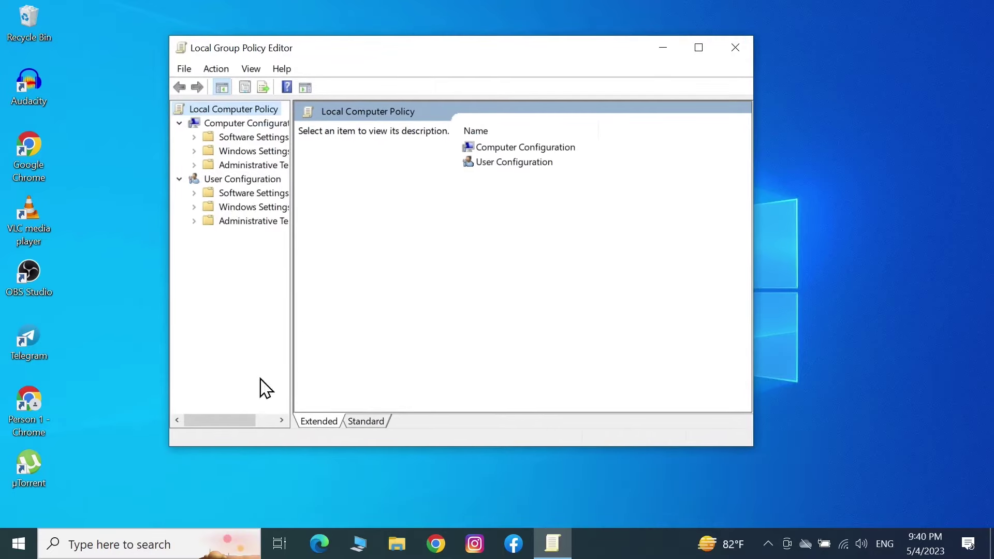
left_click_drag(292, 269, 348, 273)
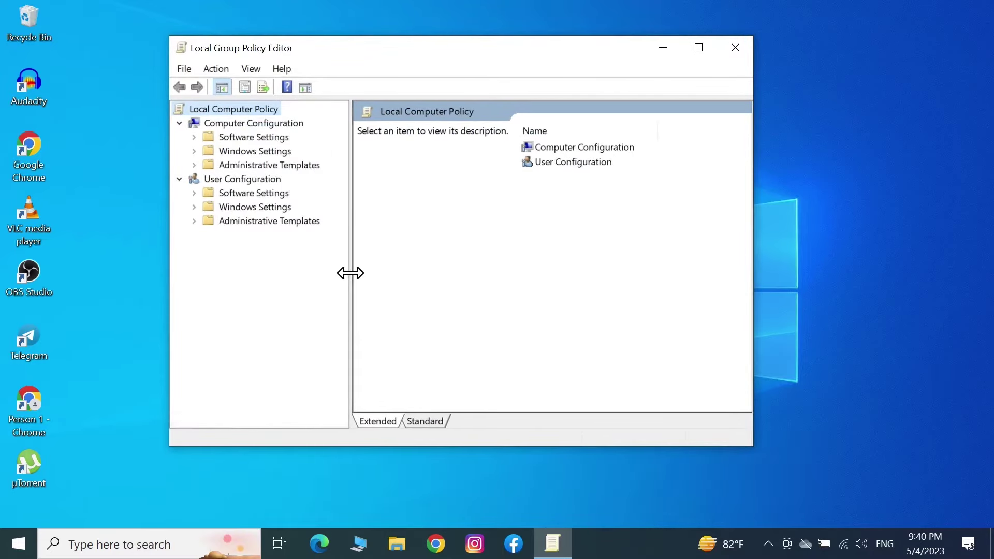
double_click(275, 169)
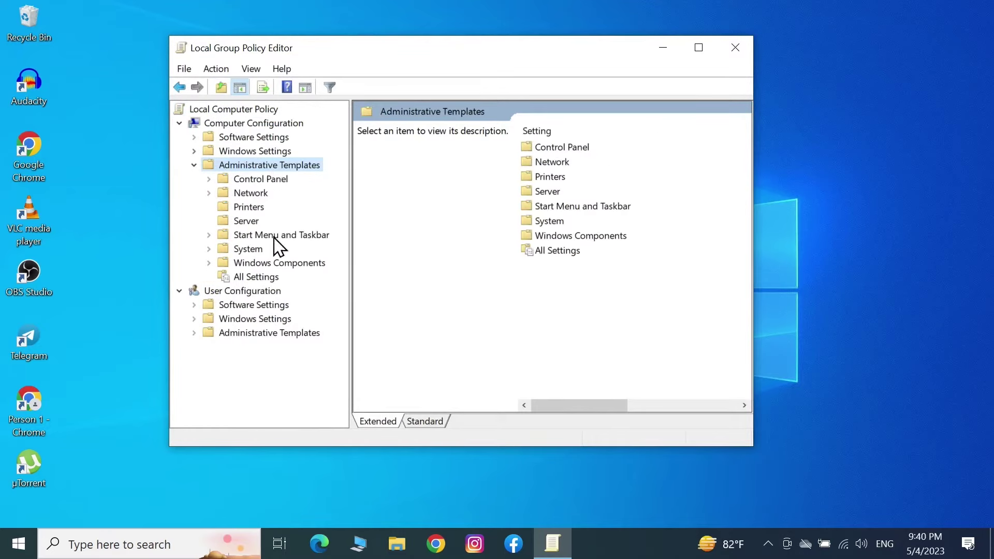
double_click(284, 263)
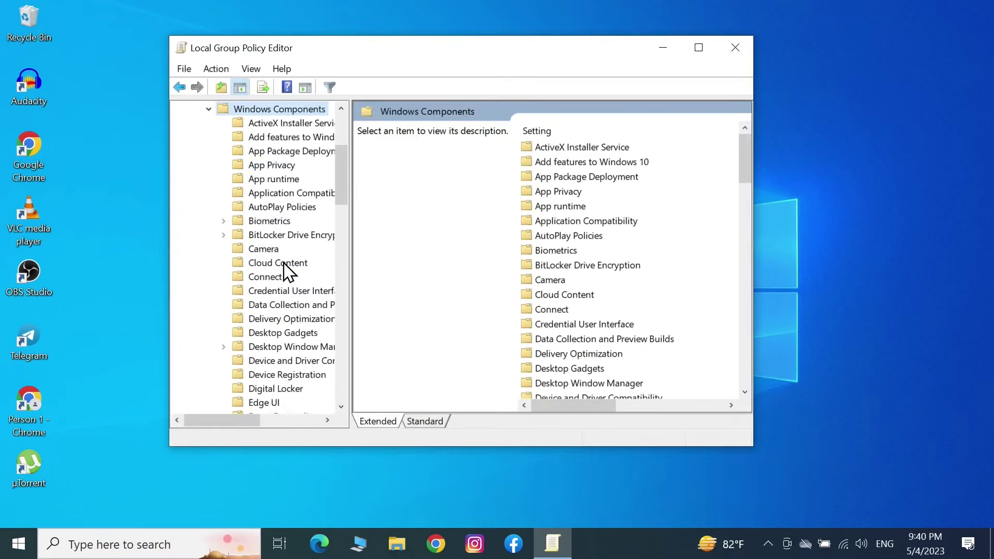
double_click(272, 222)
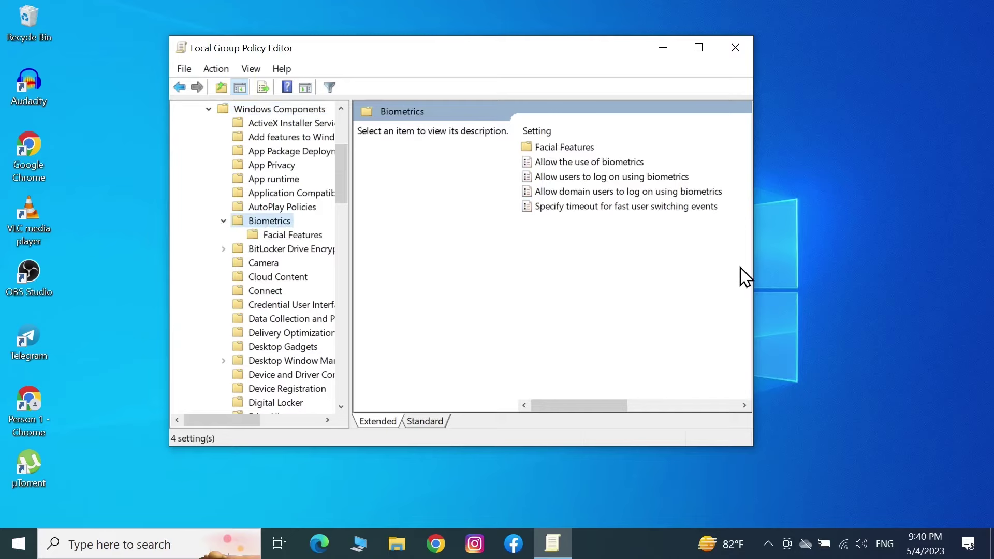
Widen the editor to show State and Comment columns and review the four biometrics policies
left_click_drag(753, 269, 920, 269)
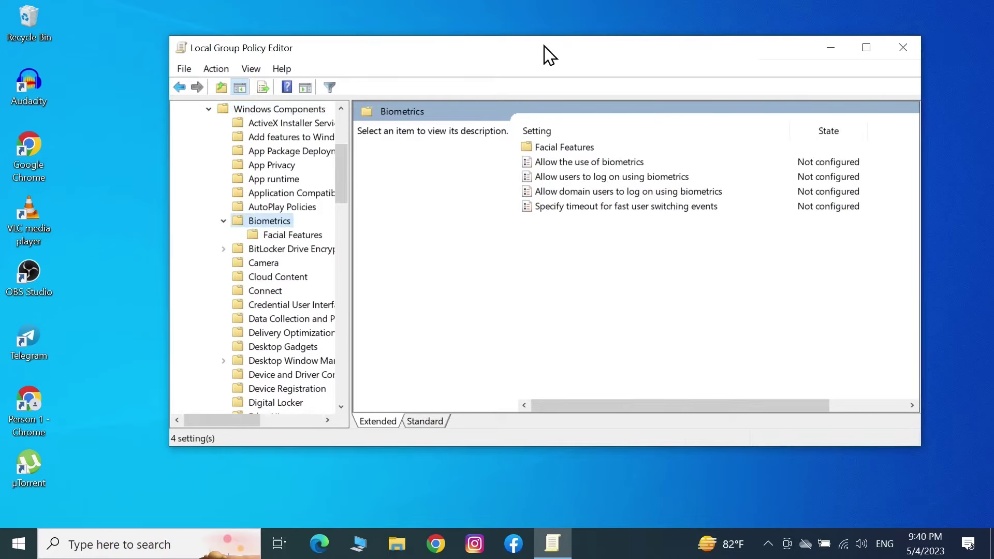
left_click_drag(548, 53, 471, 61)
left_click_drag(844, 246, 919, 243)
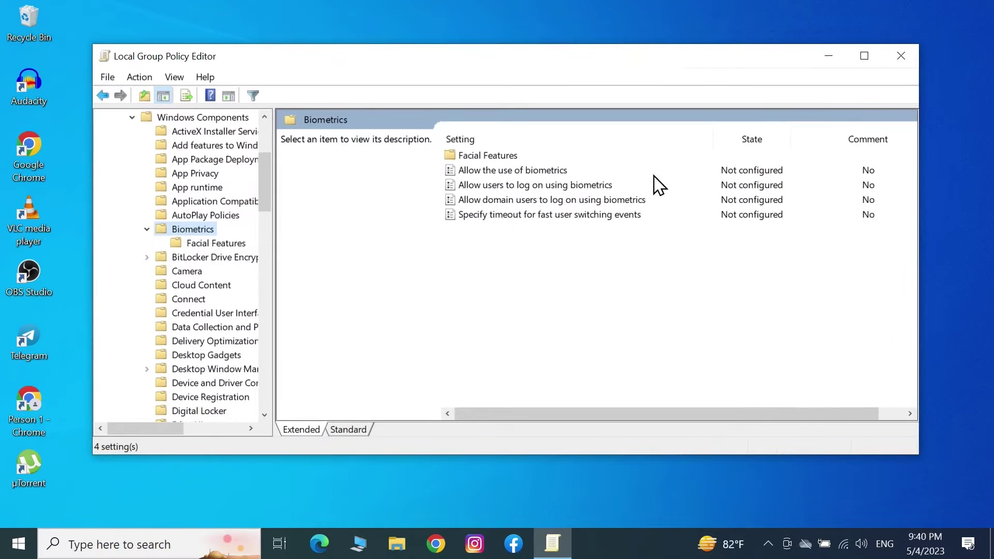
left_click(548, 174)
left_click(549, 184)
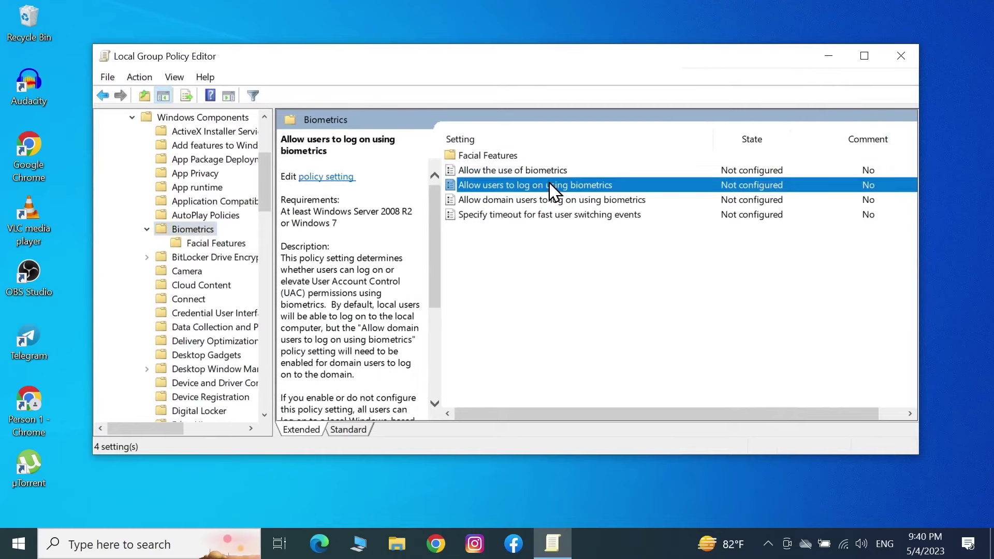
left_click(553, 200)
left_click(552, 172)
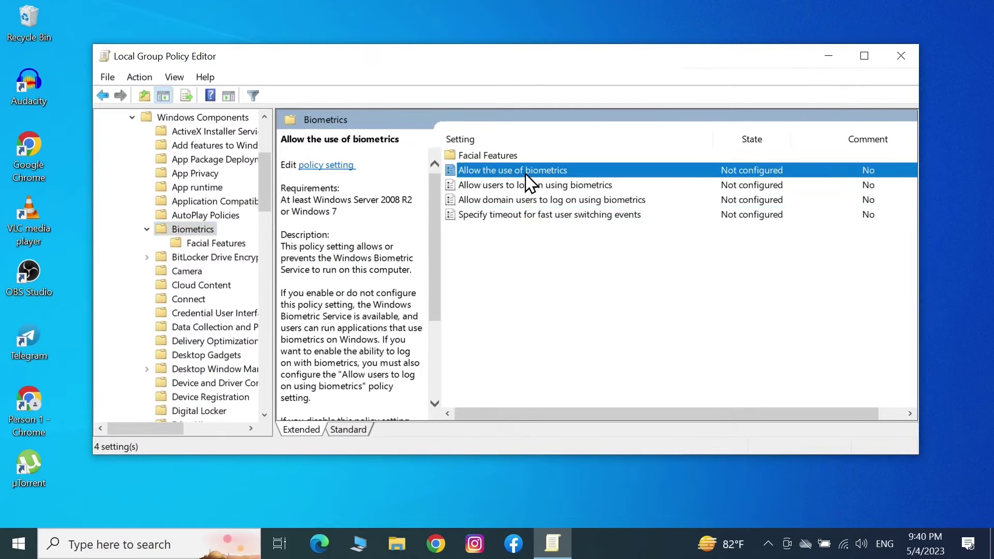
Set the 'Allow the use of biometrics' policy to Enabled
double_click(526, 172)
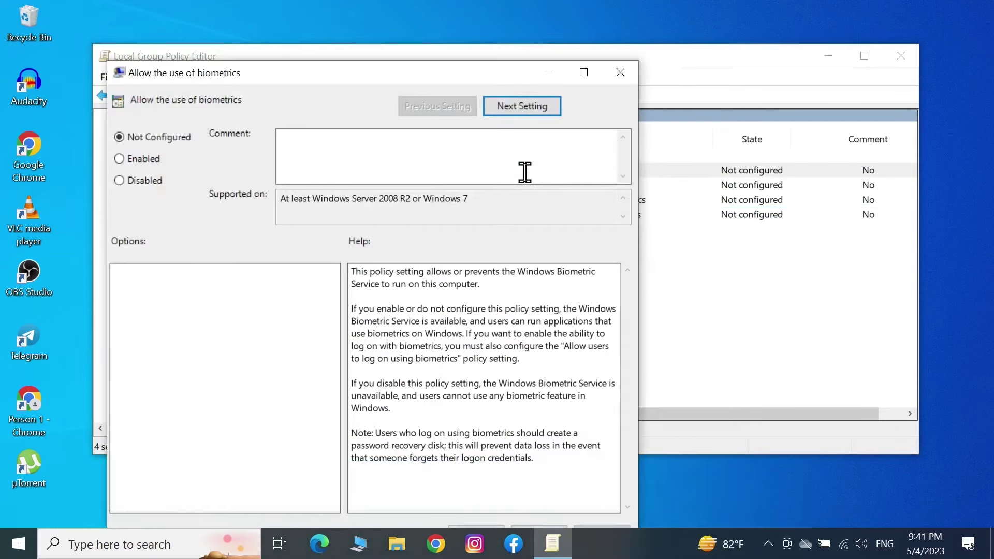
left_click(120, 158)
left_click_drag(472, 73, 507, 30)
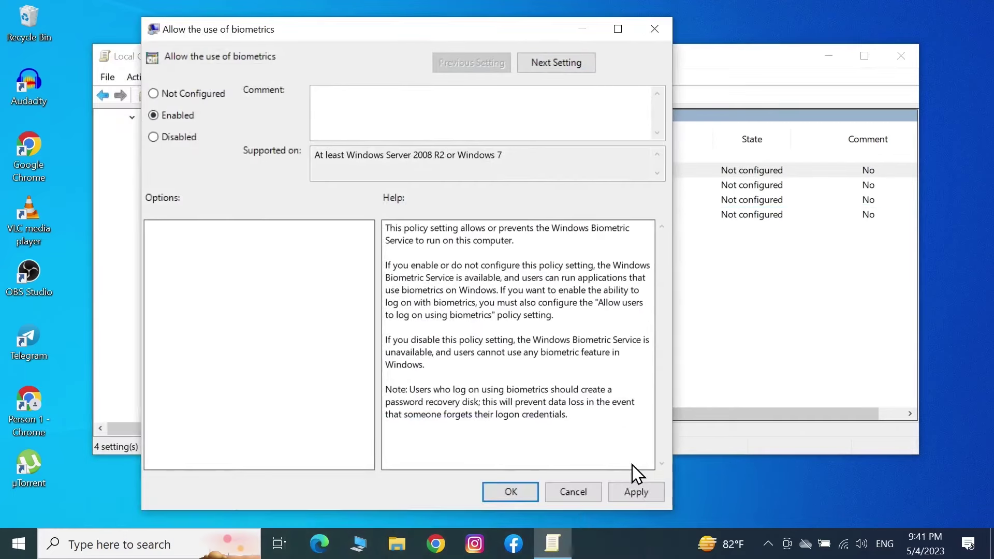
left_click(635, 492)
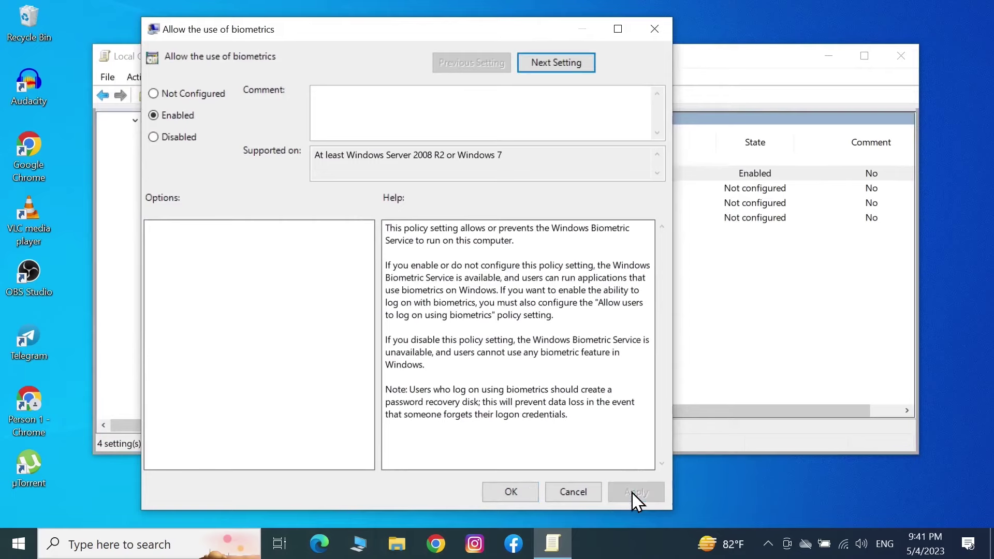
left_click(511, 492)
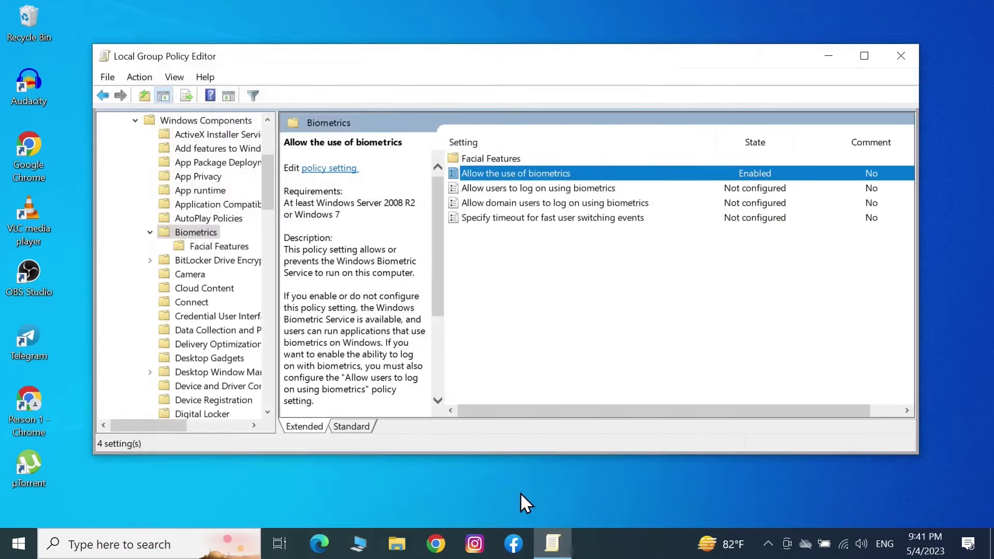
Set the 'Allow users to log on using biometrics' policy to Enabled
double_click(571, 189)
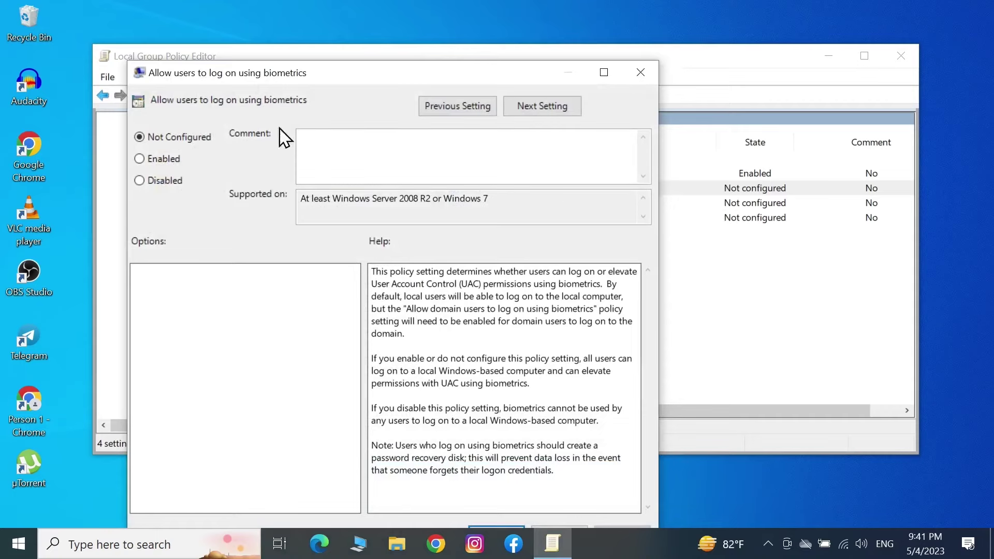
left_click(150, 158)
left_click_drag(441, 78, 460, 29)
left_click(642, 489)
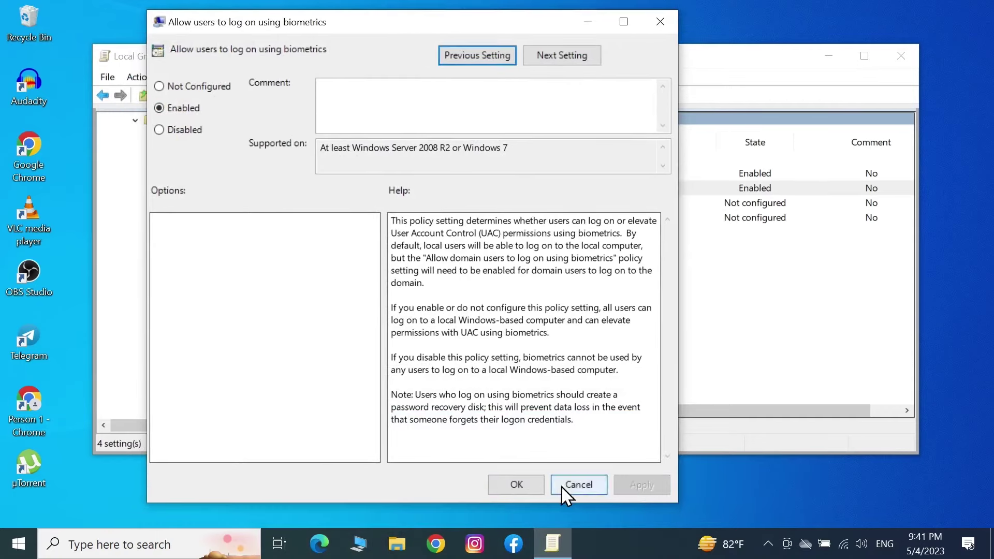
left_click(540, 485)
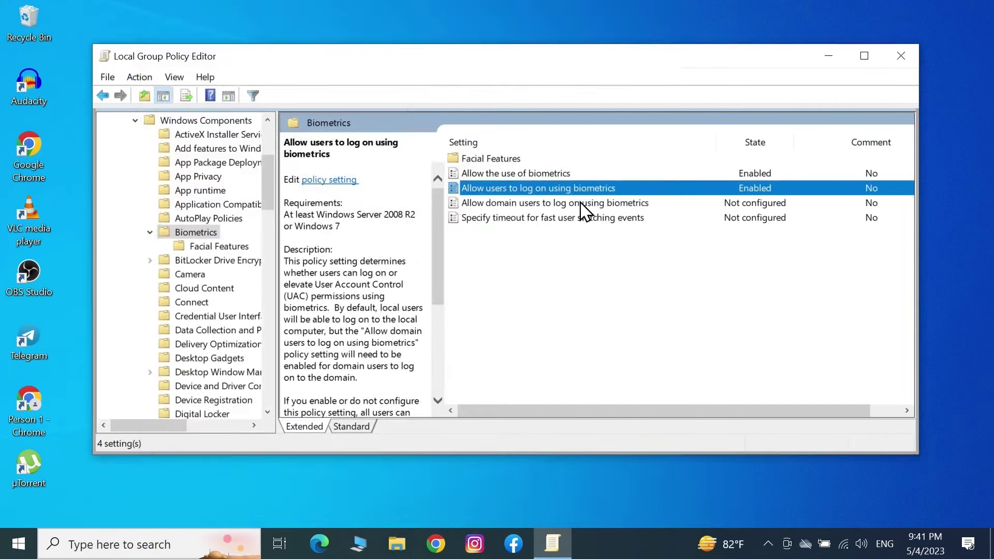
Set the 'Allow domain users to log on using biometrics' policy to Enabled
double_click(541, 204)
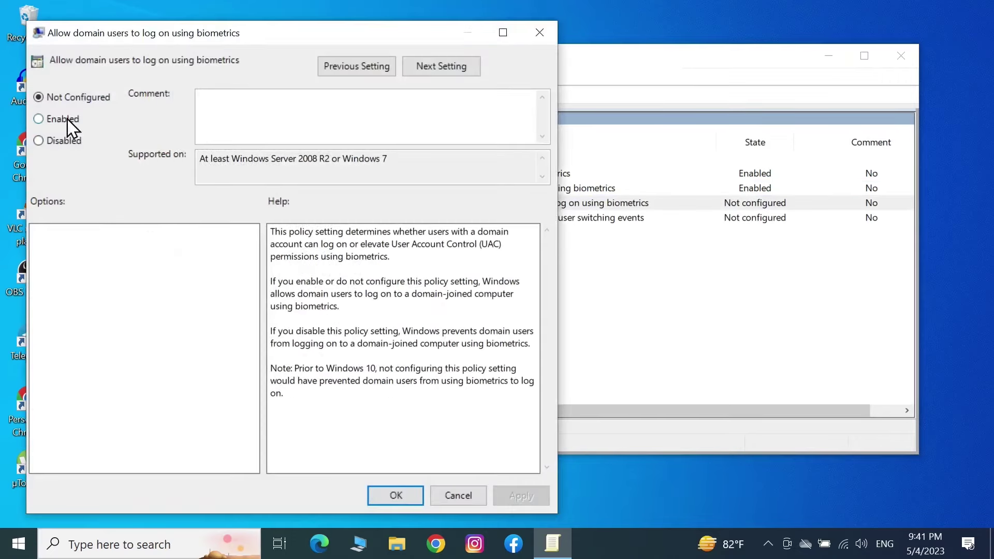
left_click(61, 120)
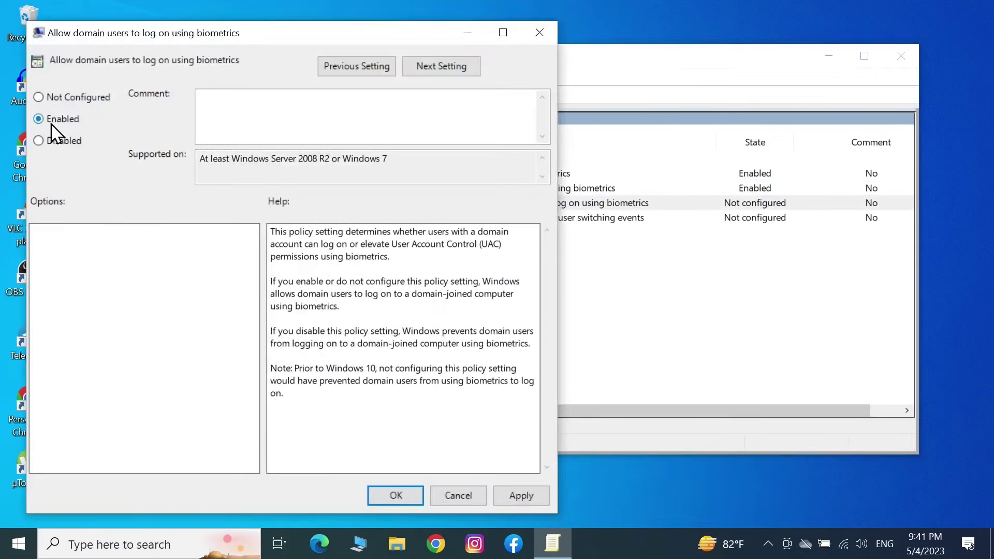
left_click(518, 499)
left_click(399, 495)
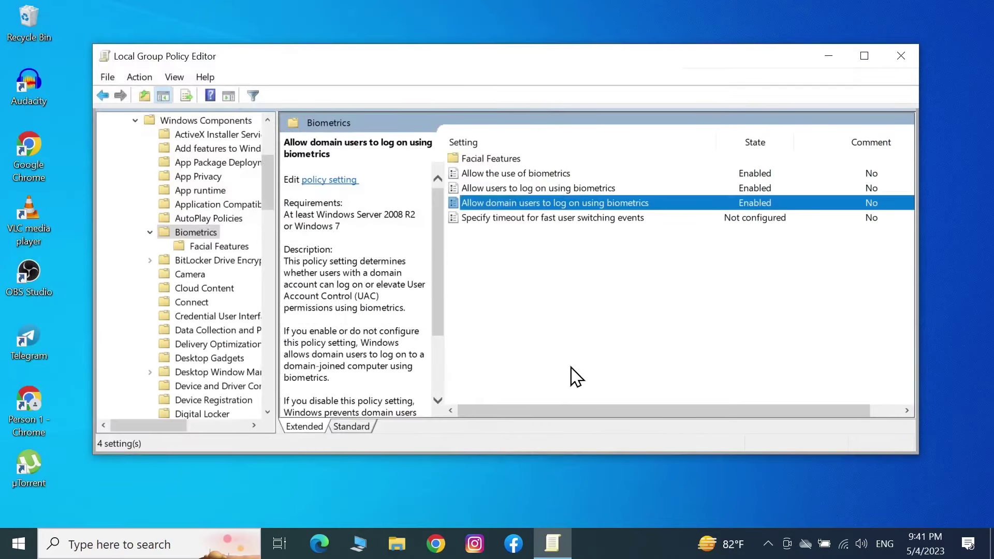
left_click(655, 329)
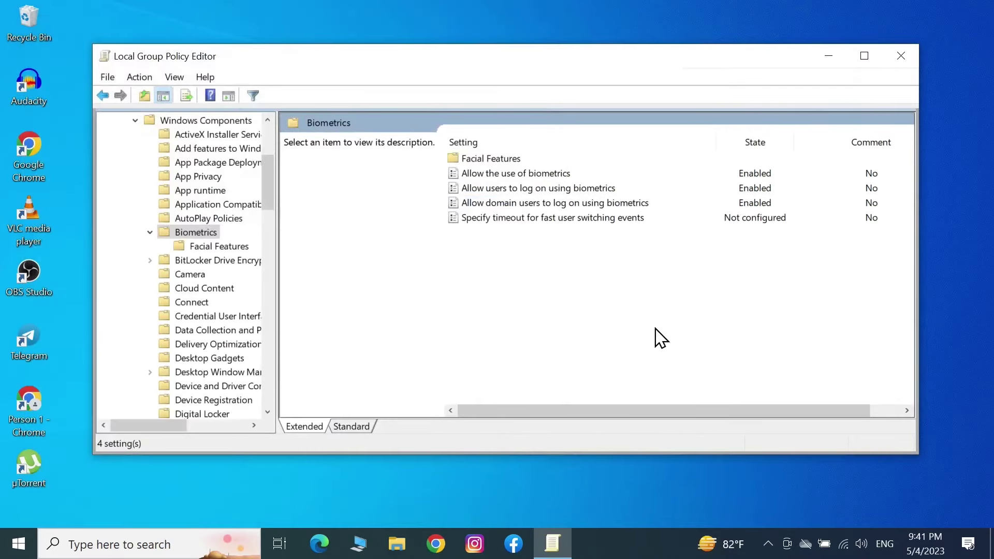
Close the Group Policy Editor and restart the PC from the Start menu power options
left_click(907, 55)
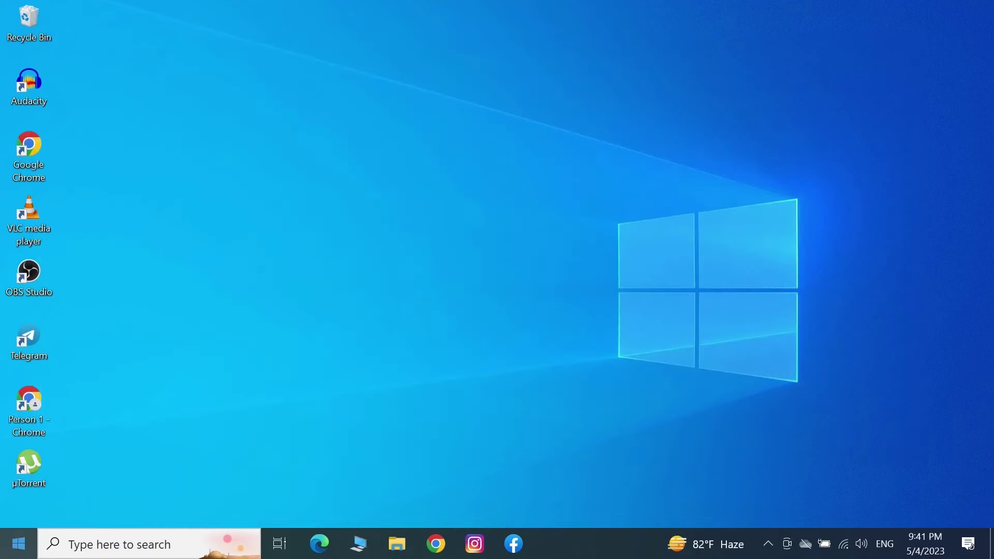
key("super")
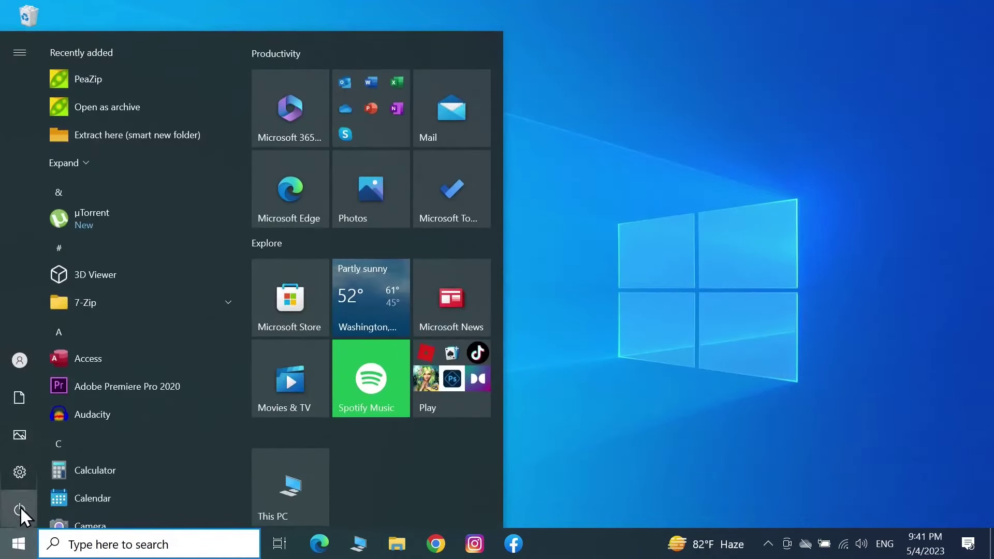
left_click(24, 508)
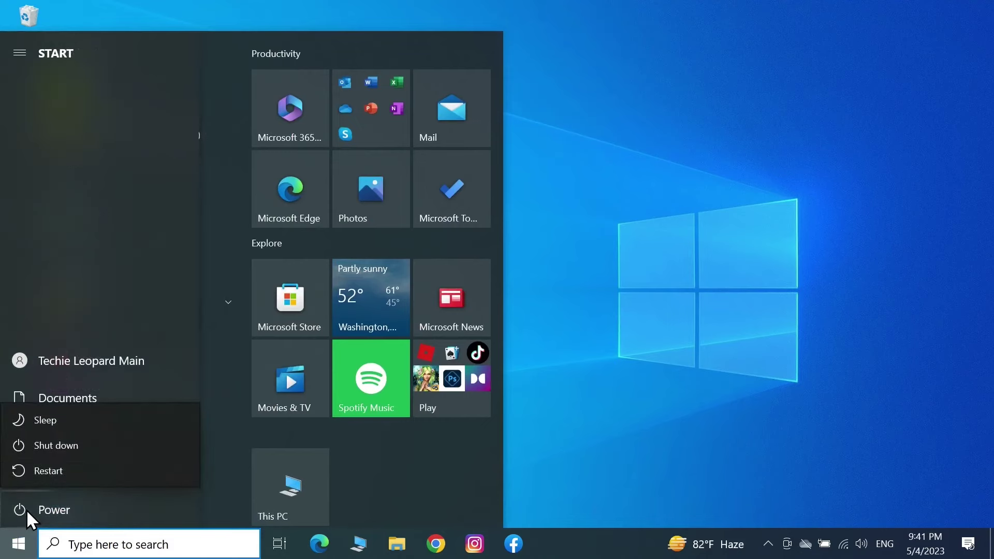
left_click(59, 471)
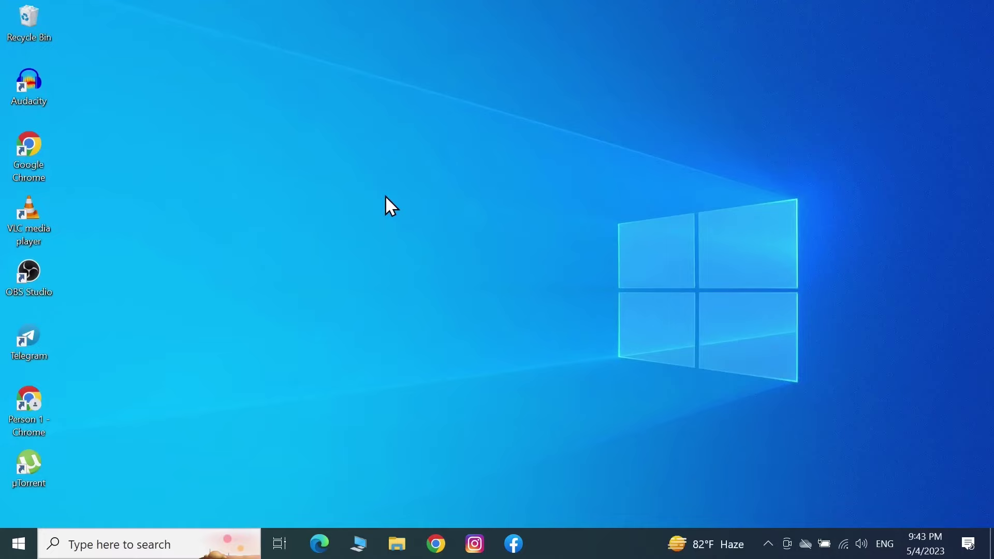
Open Control Panel from a 'con' search and go to Uninstall a program
left_click(18, 548)
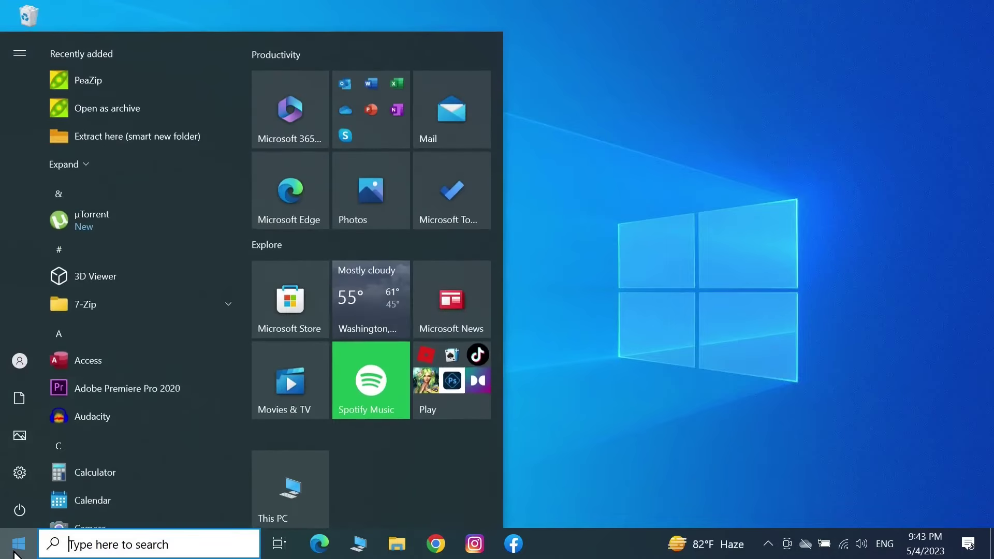
type("con")
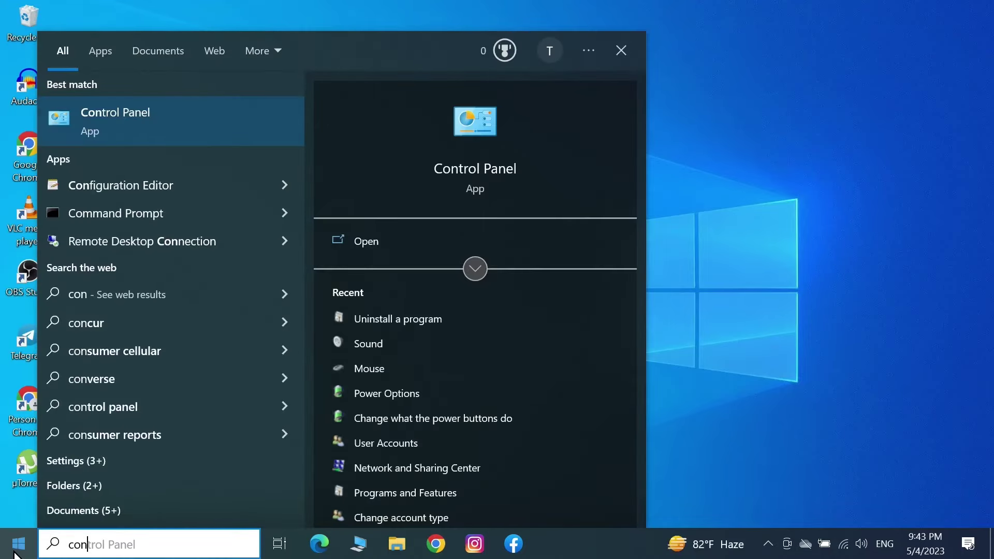
left_click(201, 120)
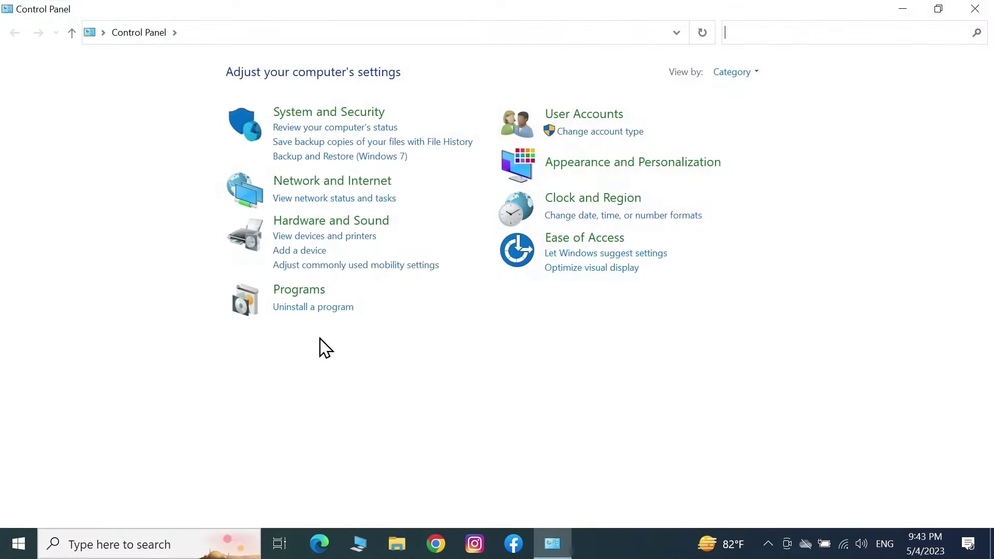
left_click(301, 309)
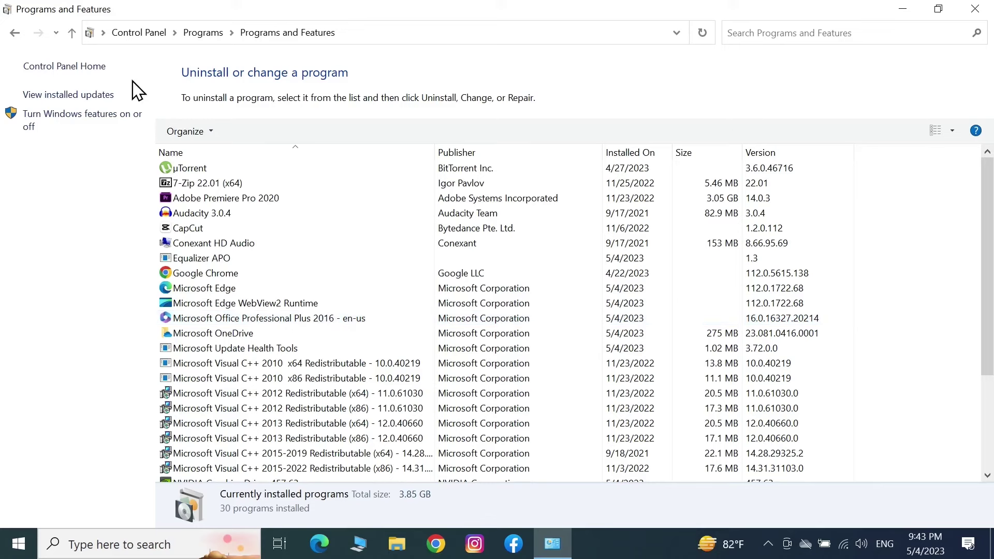
Select the KB2565063 update in Installed Updates, then close Control Panel
left_click(80, 99)
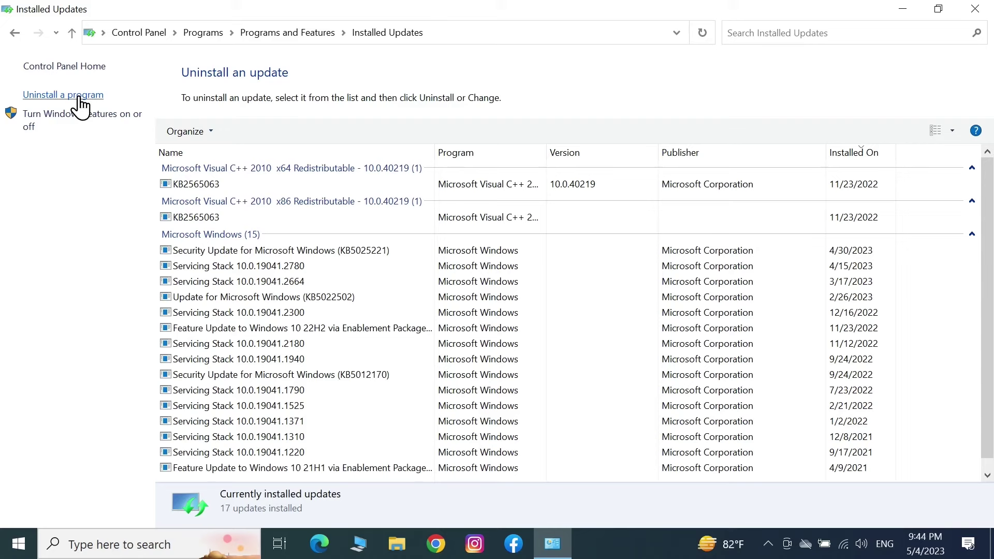
left_click(361, 185)
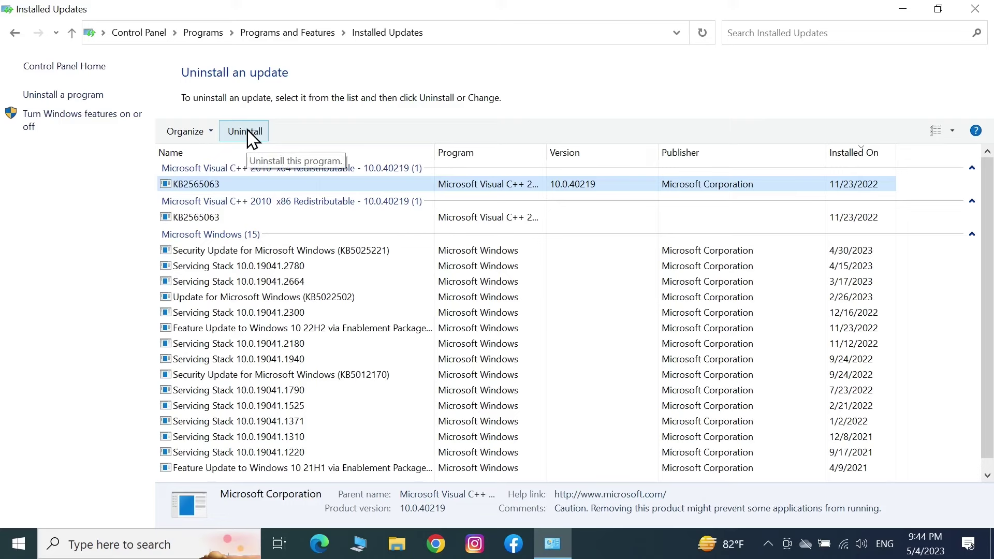
left_click(974, 9)
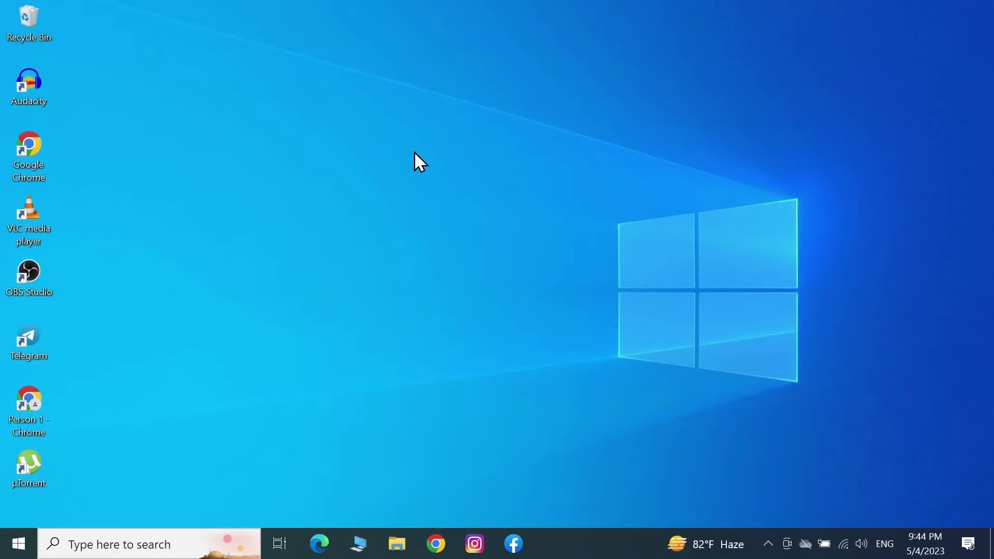